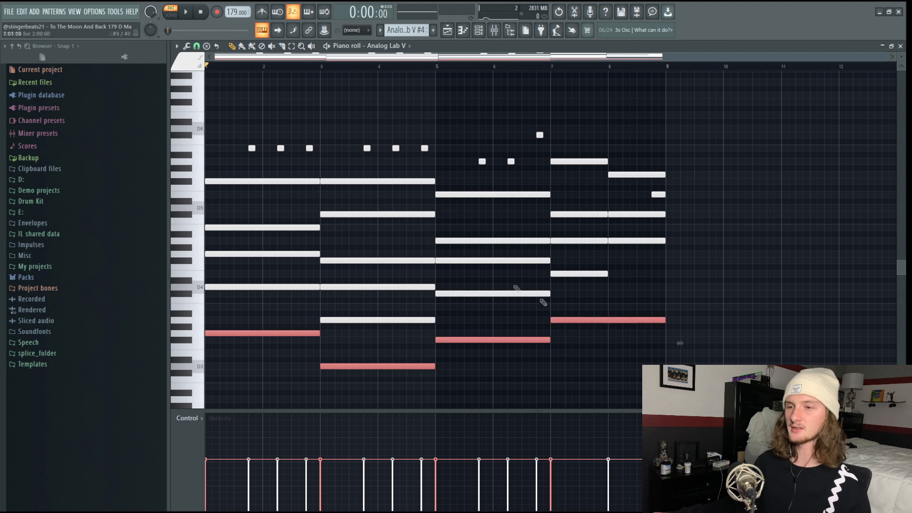
# Highlight the short high notes above the chords in the Analog Lab V #4 piano roll, and clear the selection.
pyautogui.moveTo(238, 130); pyautogui.dragTo(429, 157)
pyautogui.moveTo(465, 113); pyautogui.dragTo(545, 170)
pyautogui.keyDown('ctrl'); pyautogui.click(459, 114); pyautogui.keyUp('ctrl')
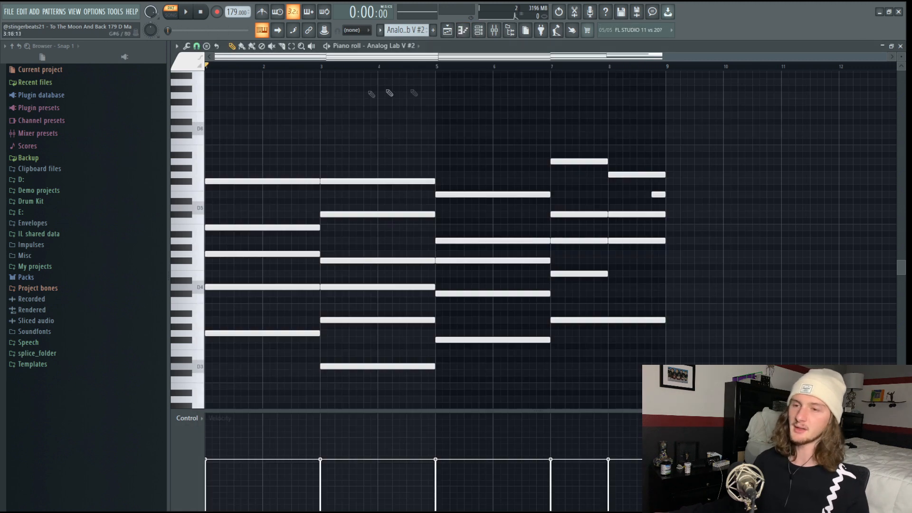
# Play the Analog Lab V #2 chords and the Serum_x64 chord pattern from their piano rolls.
pyautogui.press('space')
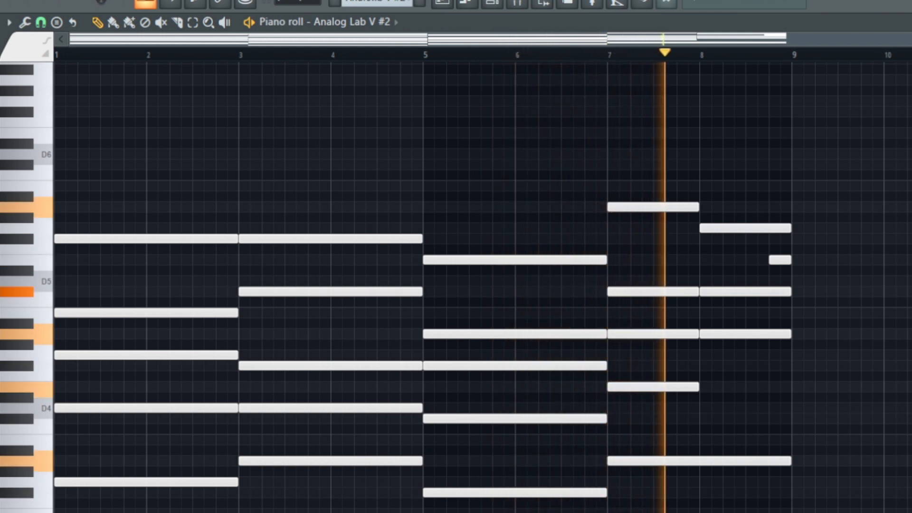
pyautogui.click(207, 11)
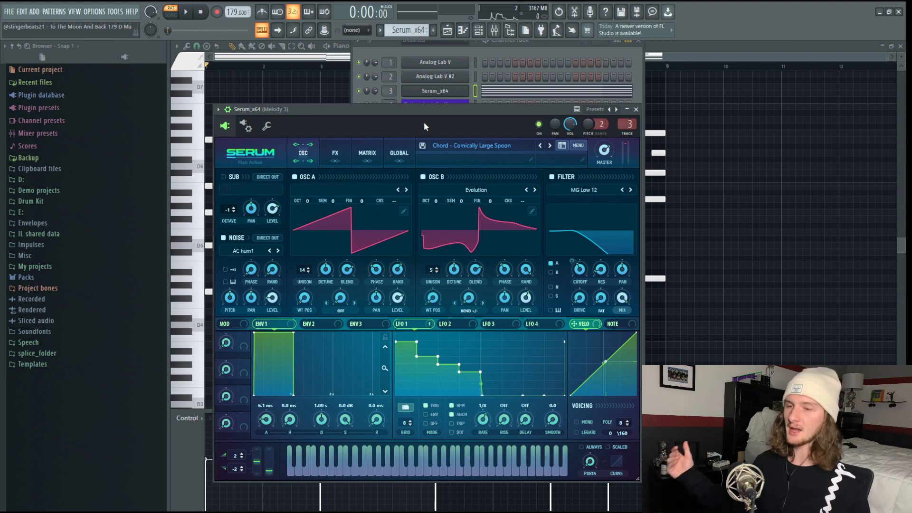
pyautogui.click(464, 30)
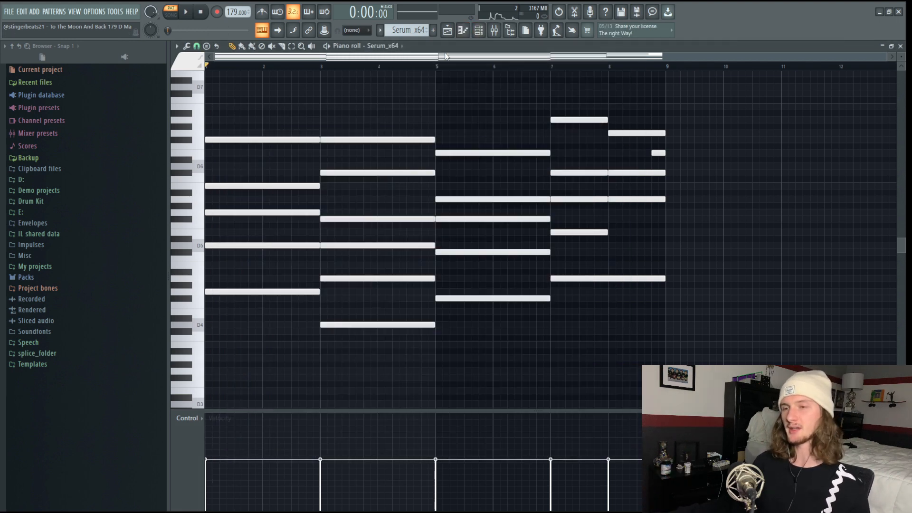
pyautogui.press('space')
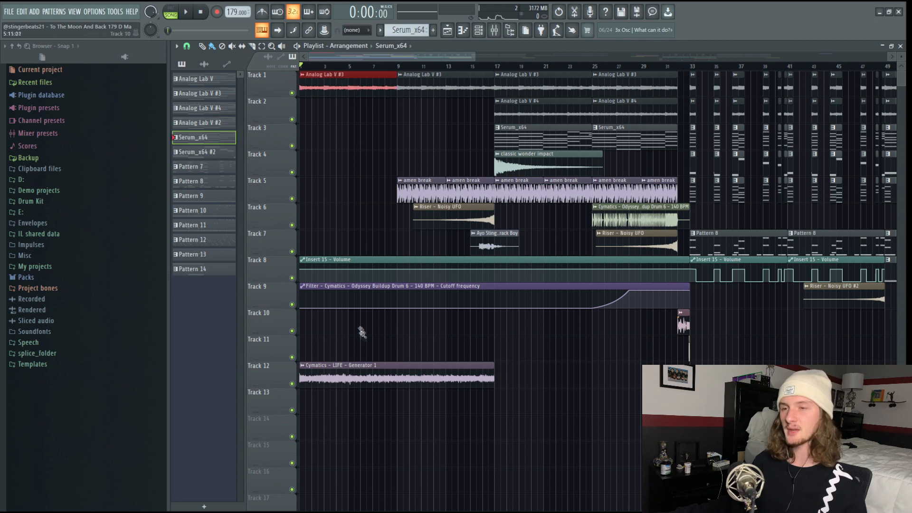
# Highlight the amen break and Noisy UFO riser clips in the playlist and play the arrangement from bar 9.
pyautogui.click(388, 386)
pyautogui.click(402, 67)
pyautogui.moveTo(443, 190); pyautogui.dragTo(585, 209)
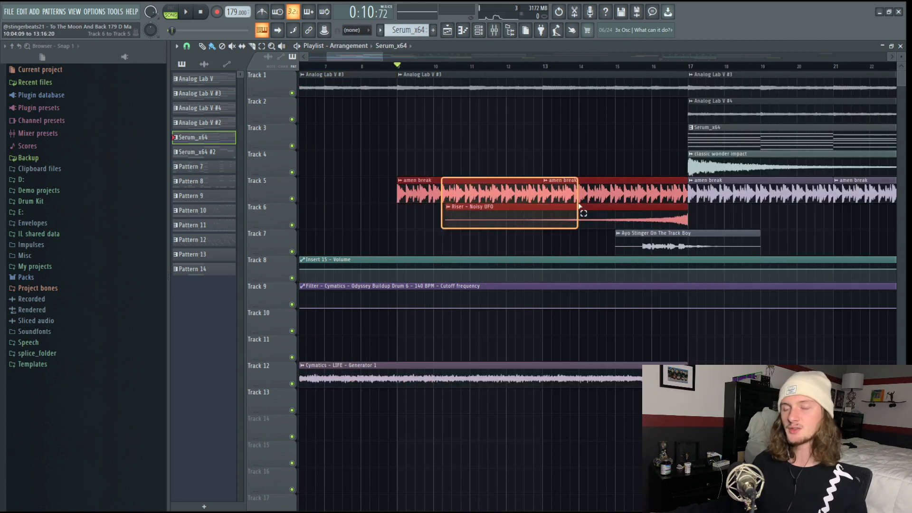
pyautogui.keyDown('ctrl'); pyautogui.click(419, 172); pyautogui.keyUp('ctrl')
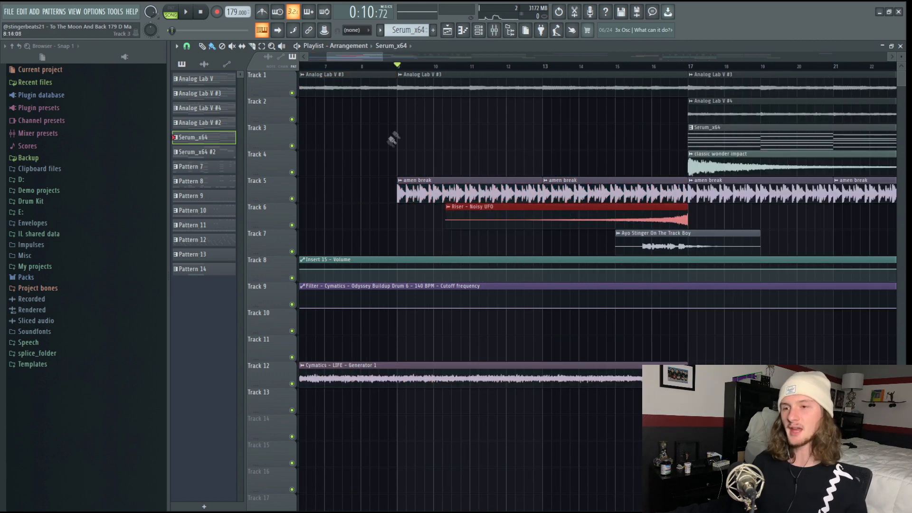
pyautogui.keyDown('ctrl'); pyautogui.click(292, 198); pyautogui.keyUp('ctrl')
pyautogui.press('space')
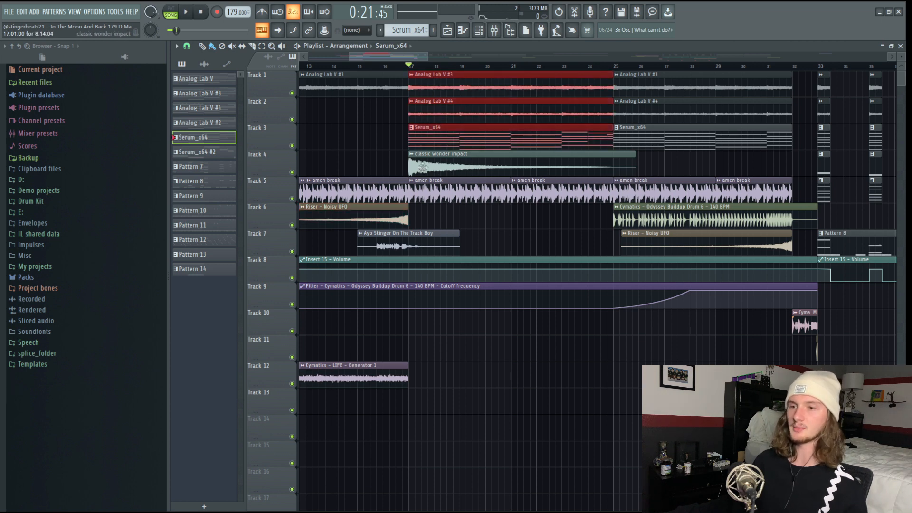
# Review the impact, buildup drum and fill clips leading up to the drop, playing the arrangement from bar 25.
pyautogui.click(449, 163)
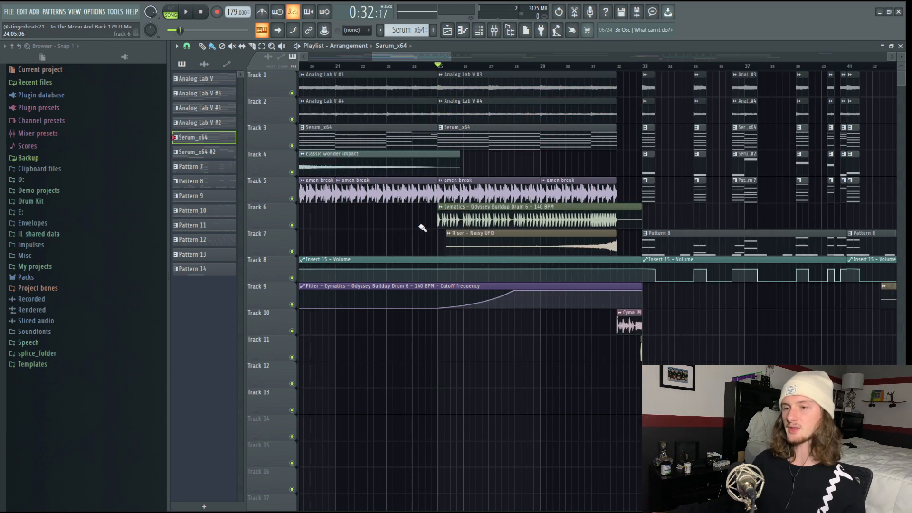
pyautogui.moveTo(425, 228); pyautogui.dragTo(457, 233)
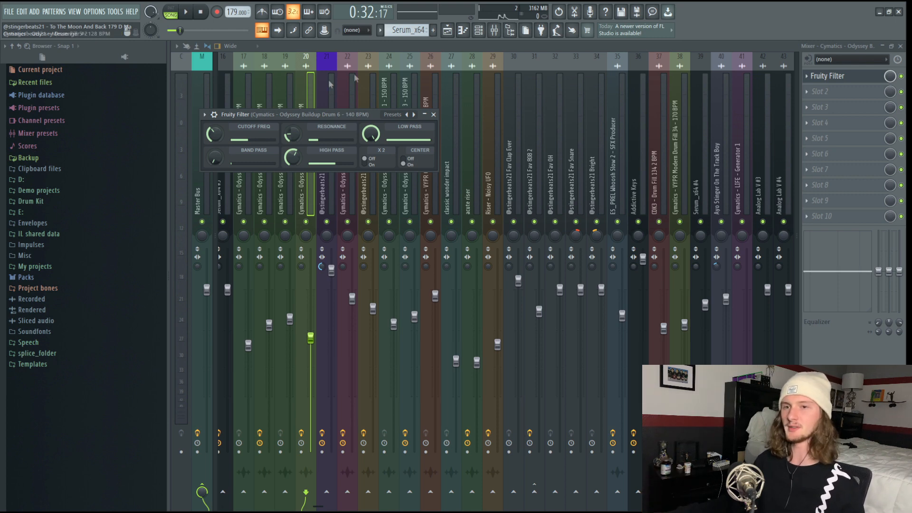
pyautogui.press('F5')
pyautogui.press('space')
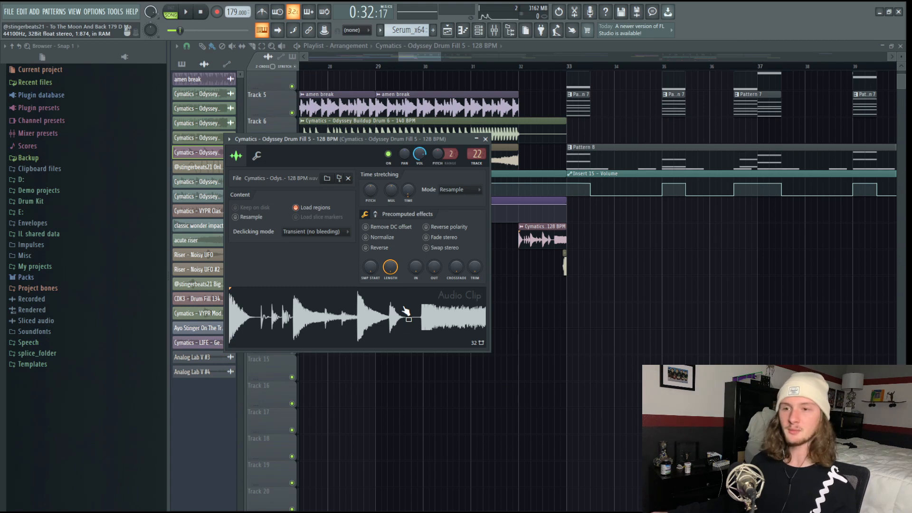
pyautogui.doubleClick(562, 270)
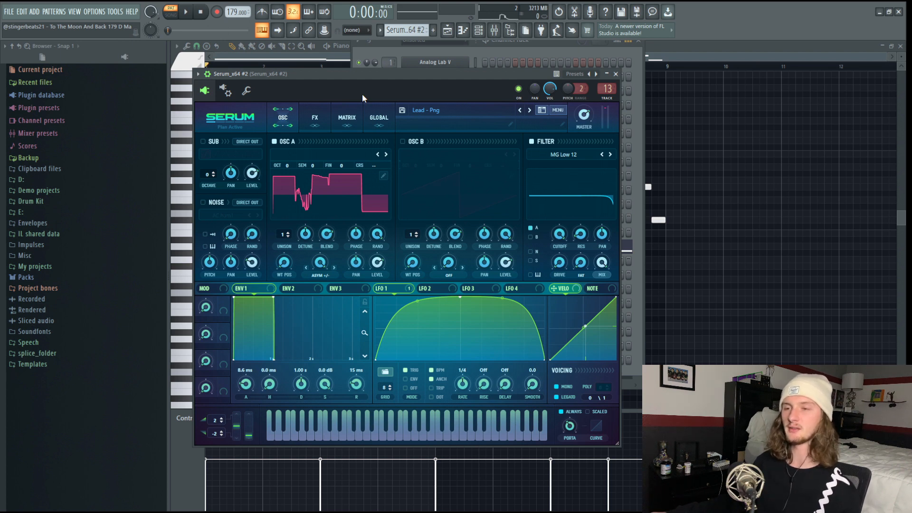
# Play the Serum_x64 #2 lead melody and the Serum_x64 #3 chords of Pattern 7 from their piano rolls.
pyautogui.click(463, 30)
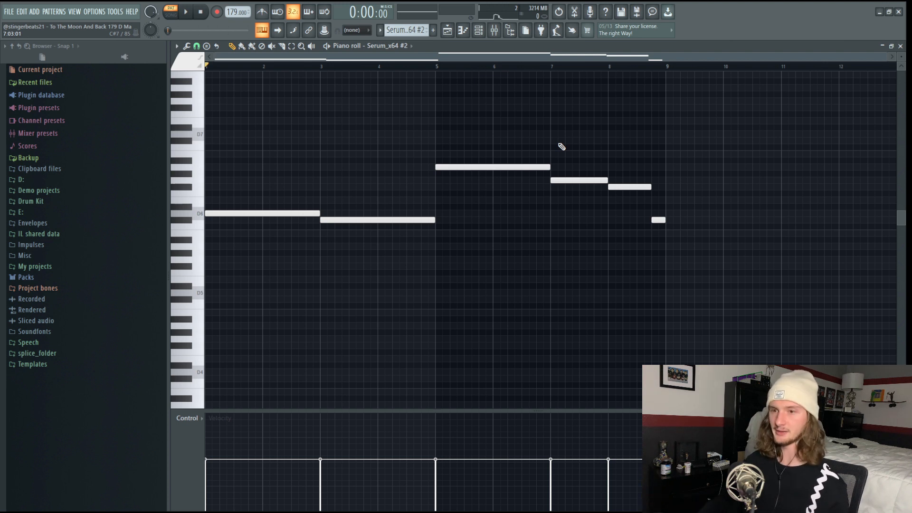
pyautogui.press('space')
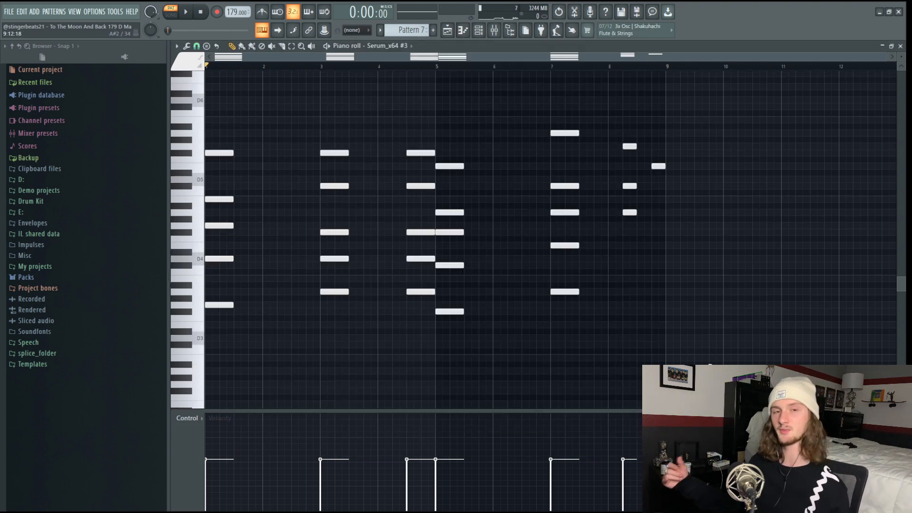
pyautogui.press('space')
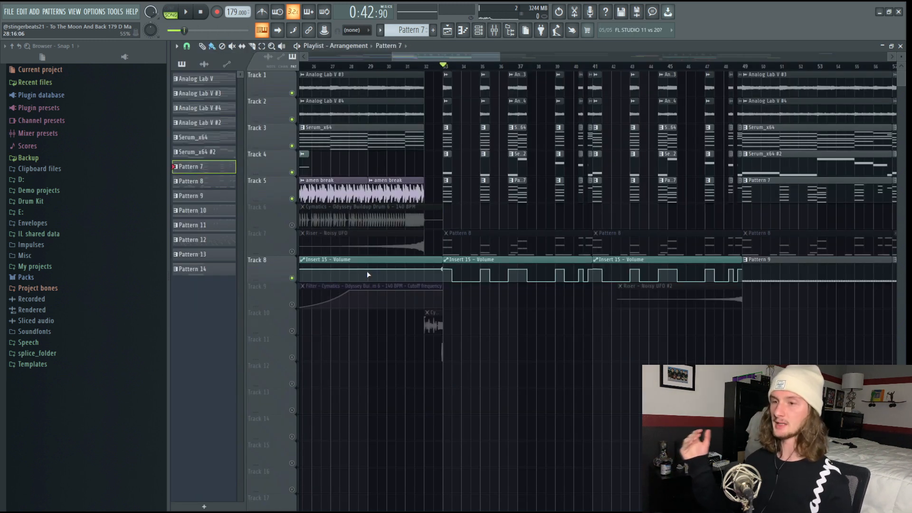
# Play the melodic parts of the drop from bar 33 and inspect the Insert 15 volume automation on Track 8.
pyautogui.press('space')
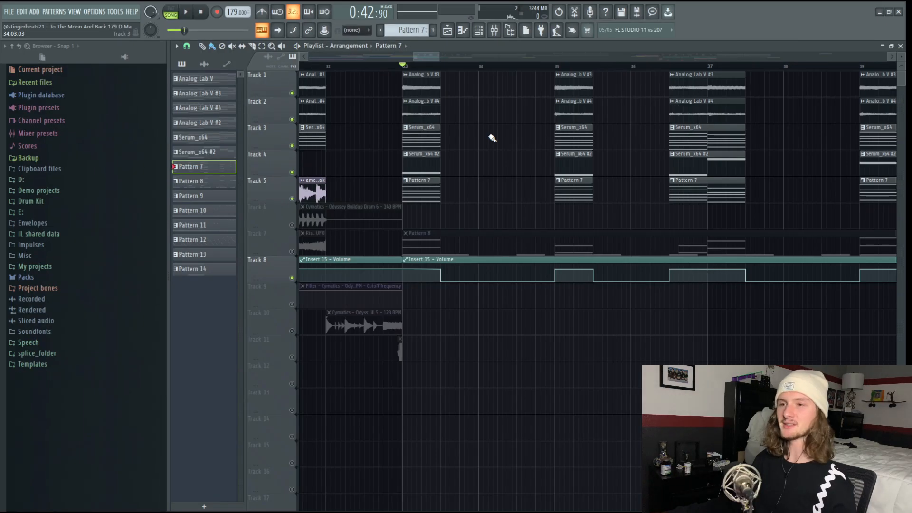
pyautogui.click(476, 261)
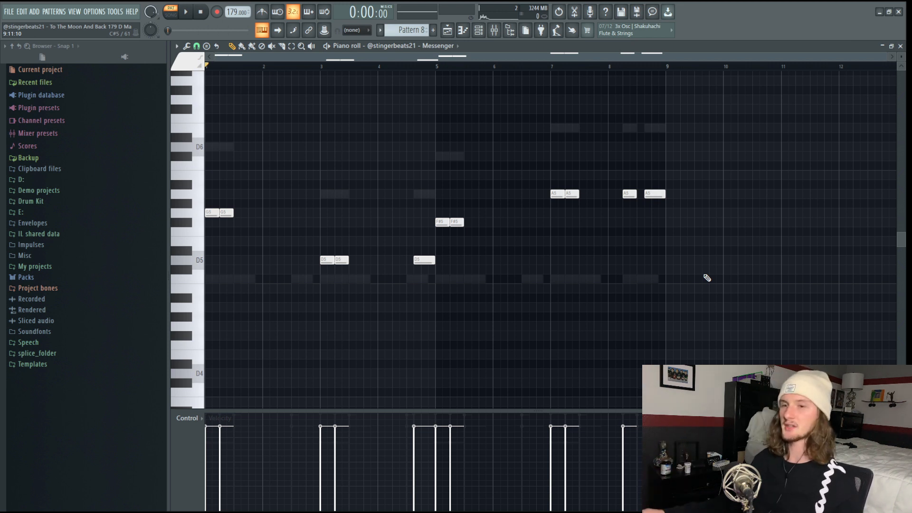
# Play the Messenger 808 notes of Pattern 8 and view Fruity Fast Dist and Wider on the 808 mixer track.
pyautogui.press('space')
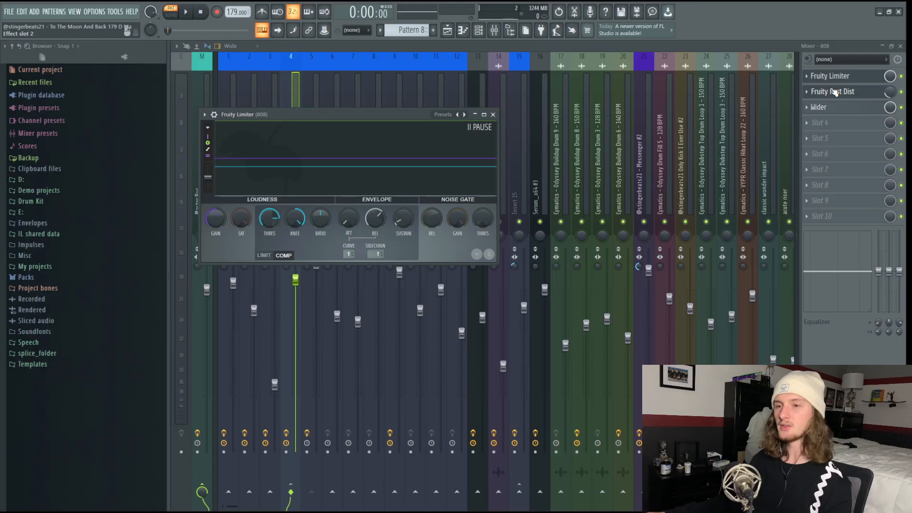
pyautogui.click(835, 92)
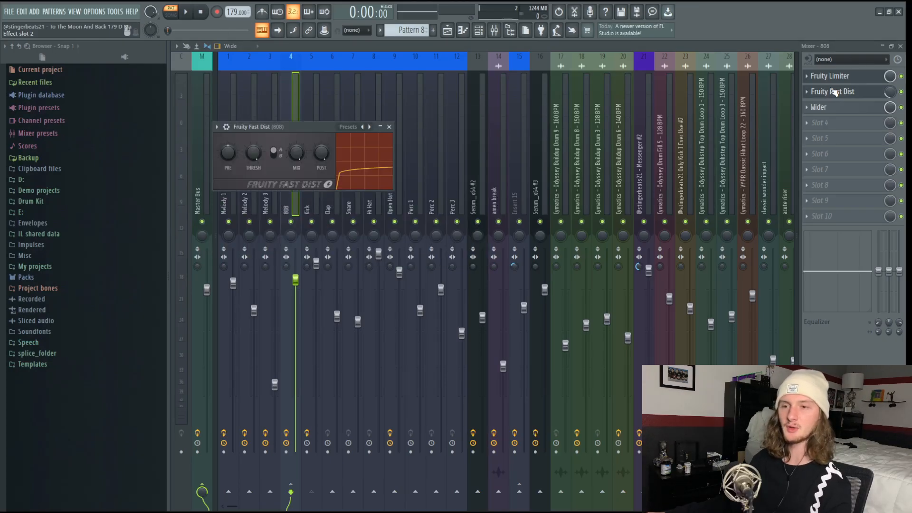
pyautogui.click(836, 108)
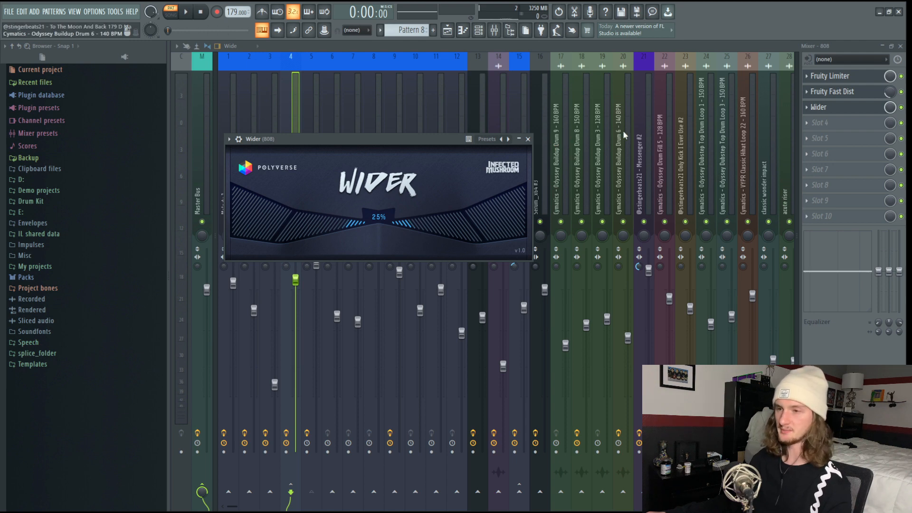
# Clone the Messenger 808 channel in the channel rack.
pyautogui.press('F6')
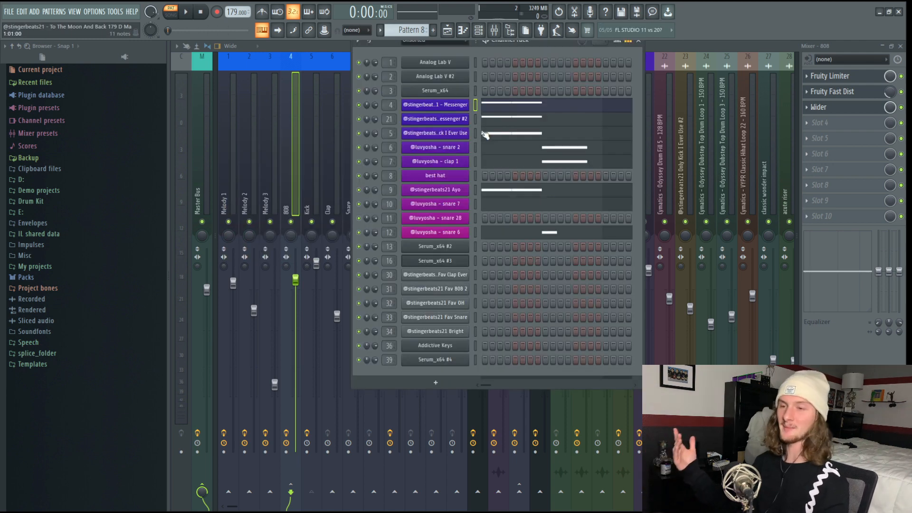
pyautogui.rightClick(445, 107)
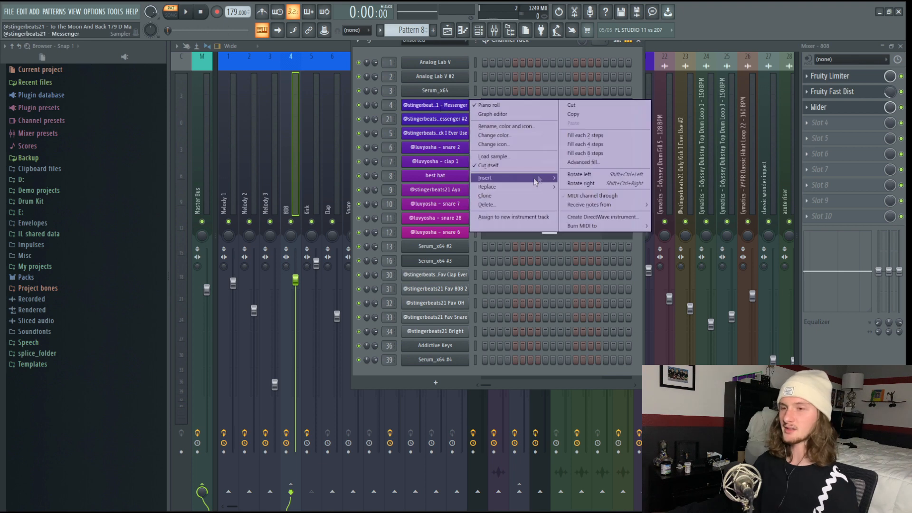
pyautogui.click(517, 196)
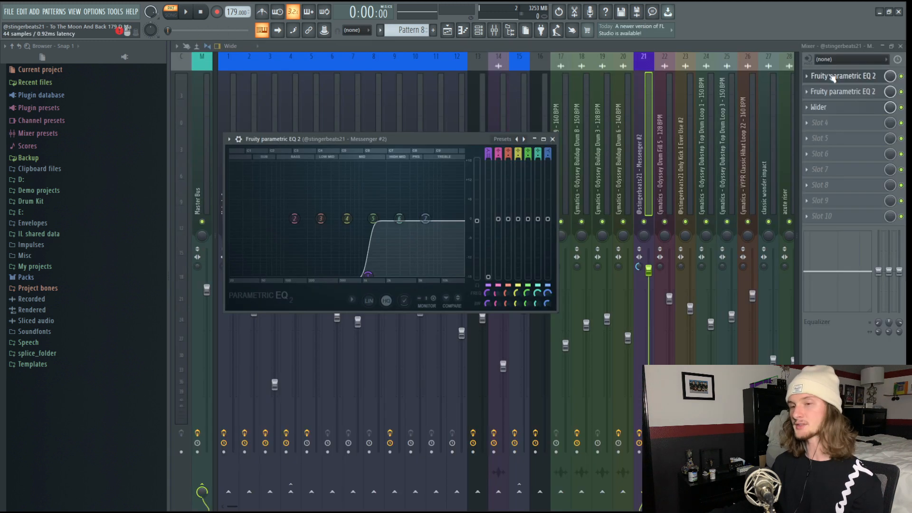
# View the second Fruity parametric EQ 2 and Wider on the Messenger #2 track and compare the soloed 808 without and with that layer.
pyautogui.click(832, 92)
pyautogui.click(832, 108)
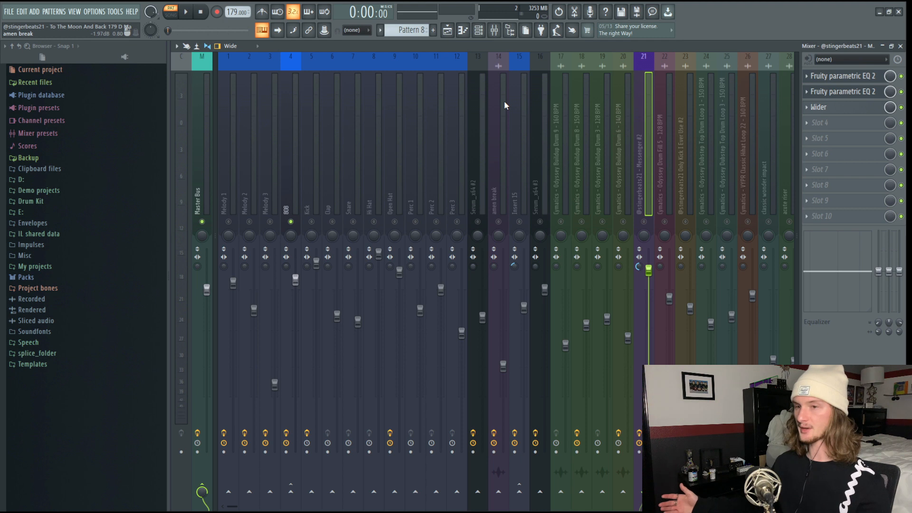
pyautogui.press('space')
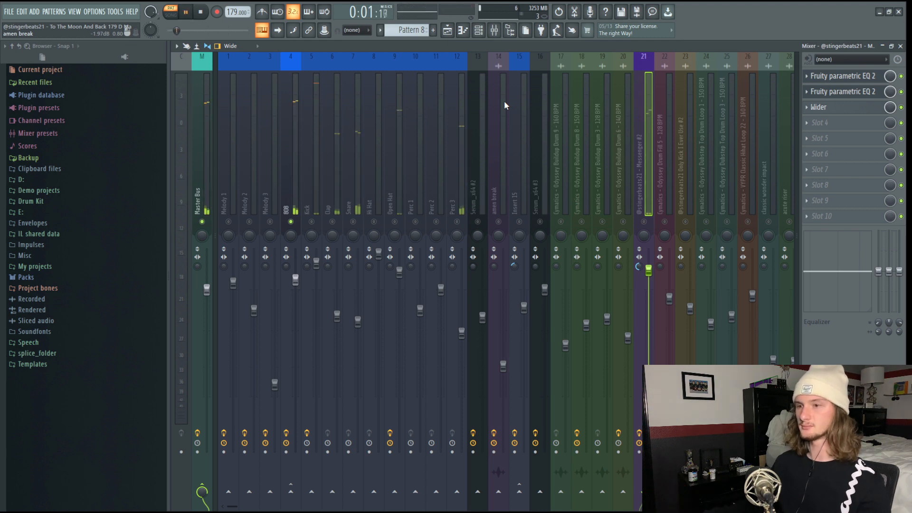
pyautogui.press('space')
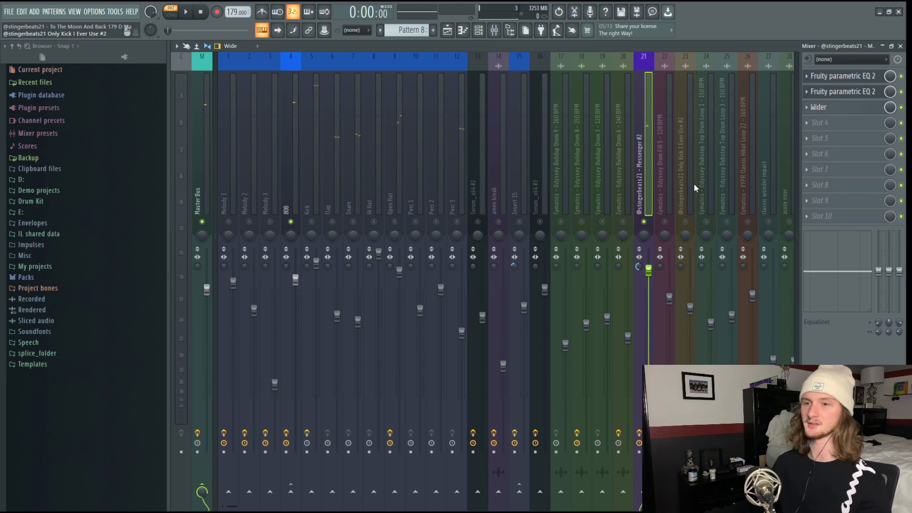
pyautogui.press('space')
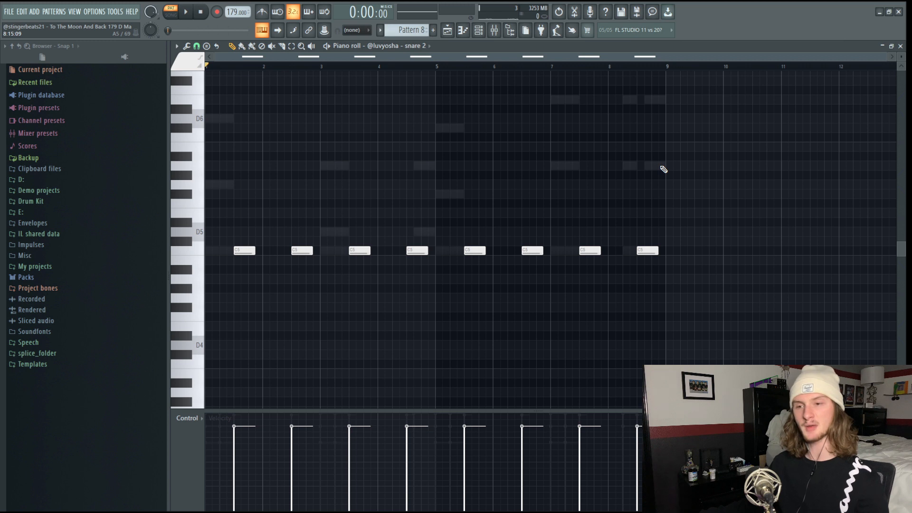
# Play Pattern 8's snare 2, clap 1 and snare 6 parts one after another from their piano rolls.
pyautogui.press('space')
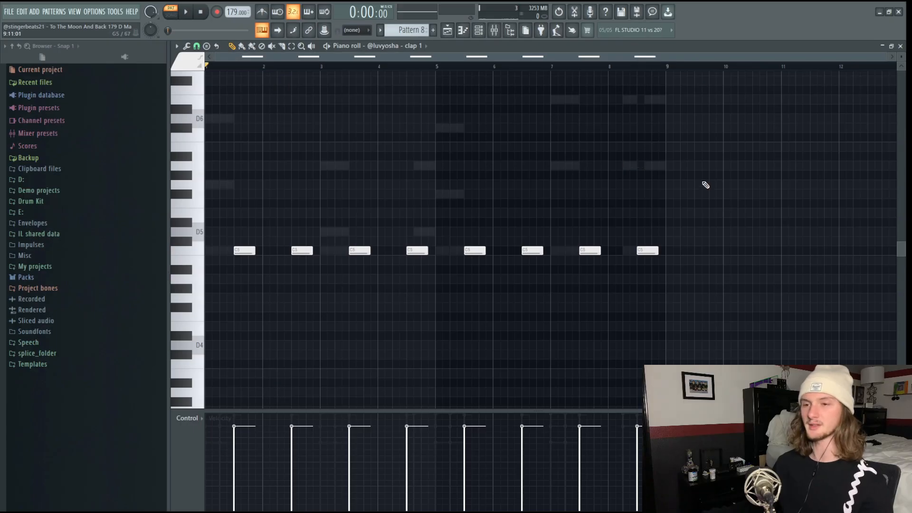
pyautogui.press('space')
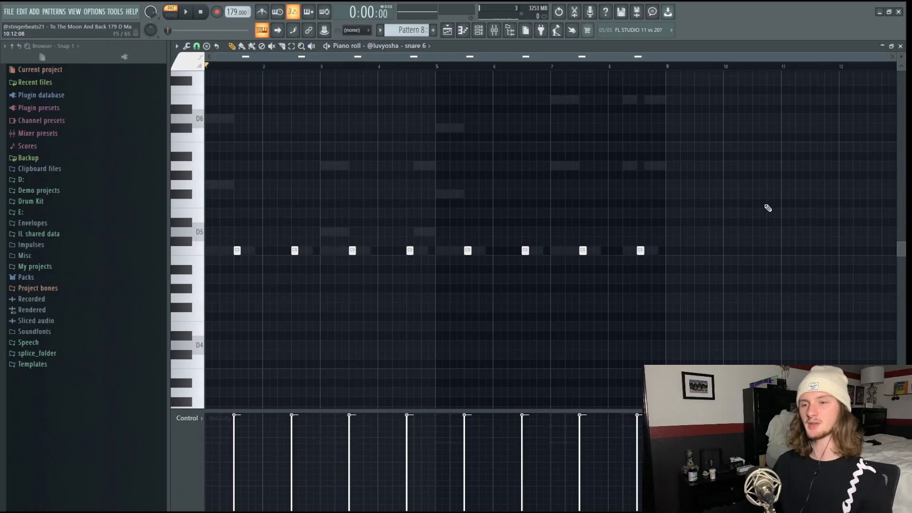
pyautogui.press('space')
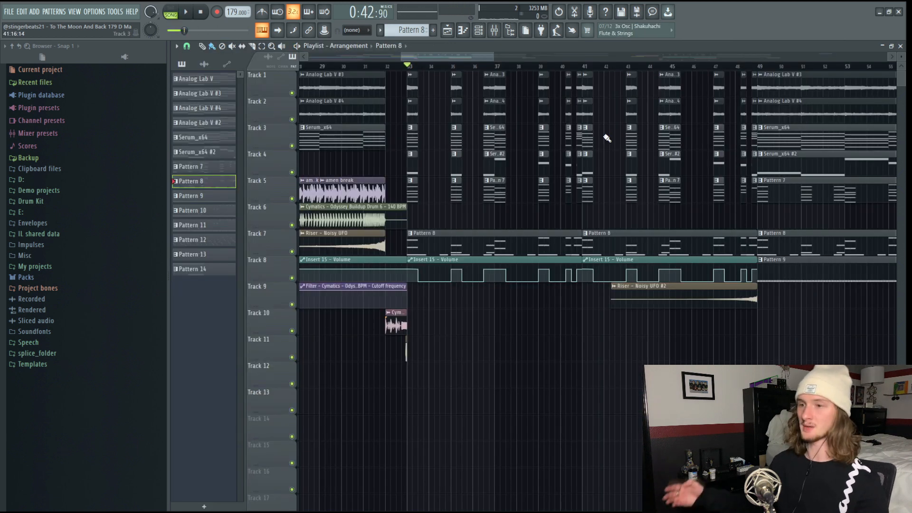
# Play the full drop from bar 33 and highlight the Pattern 8 and Pattern 9 clips starting at bar 49.
pyautogui.press('space')
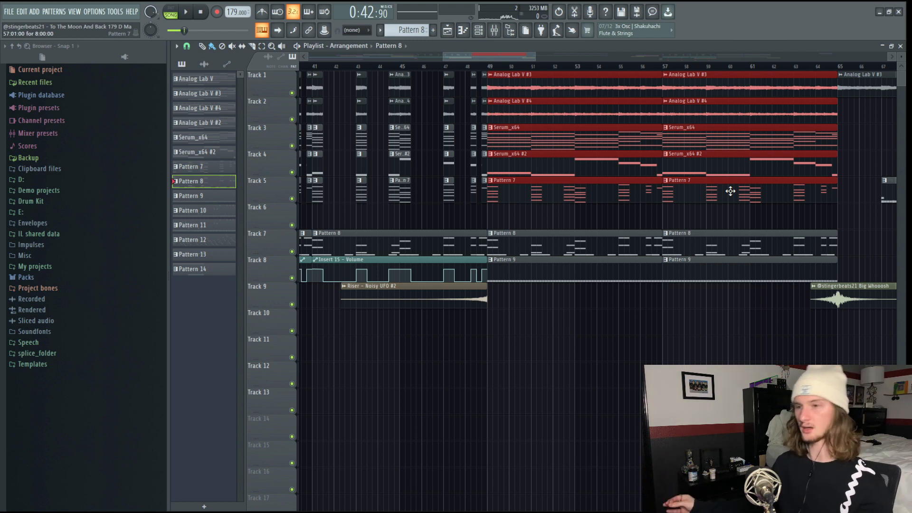
pyautogui.click(582, 245)
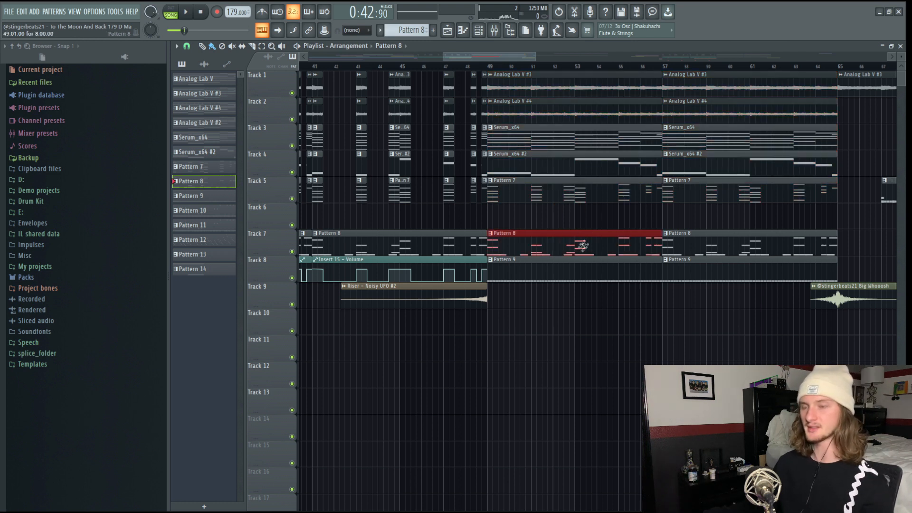
pyautogui.click(526, 272)
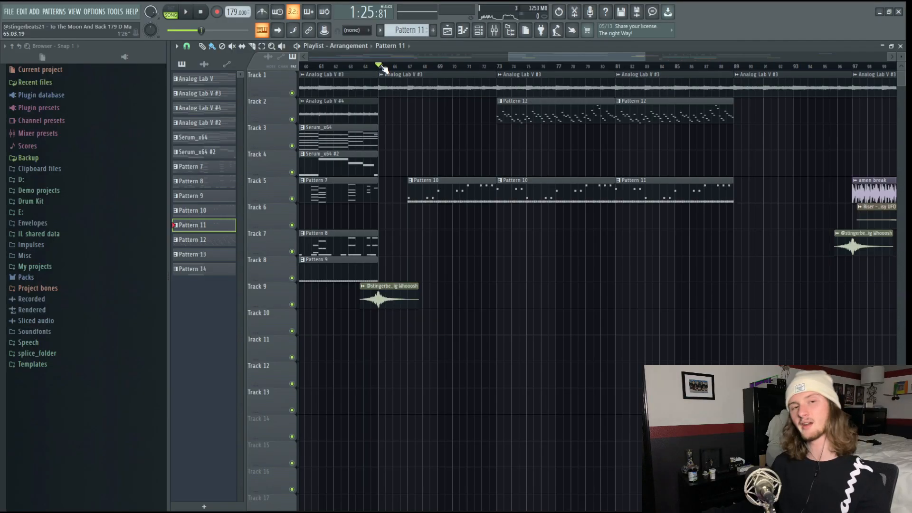
pyautogui.scroll(-1, 383, 69)
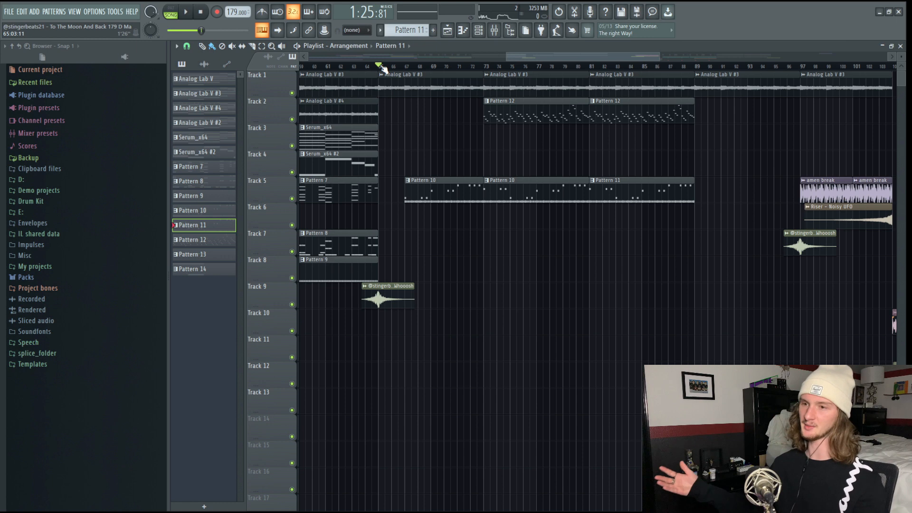
pyautogui.scroll(3, 383, 69)
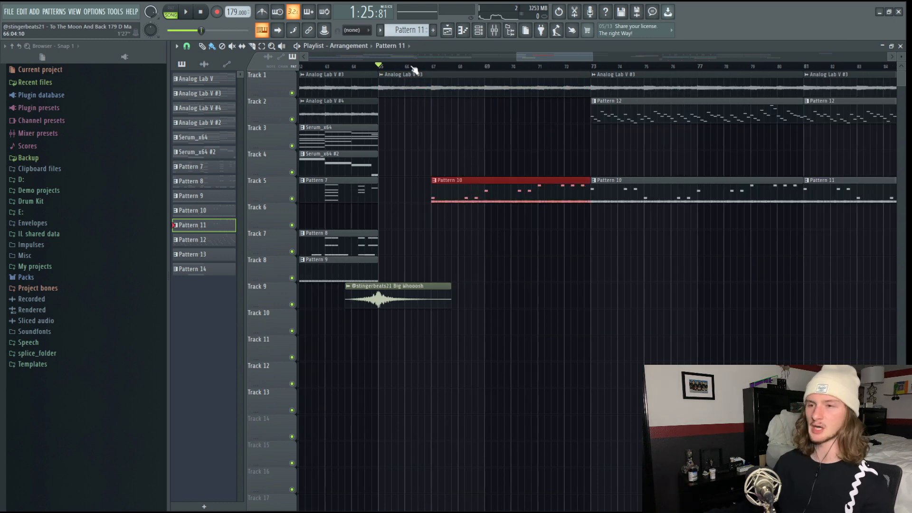
# Play the breakdown from bar 65 and Pattern 12's Addictive Keys melody in the piano roll.
pyautogui.press('space')
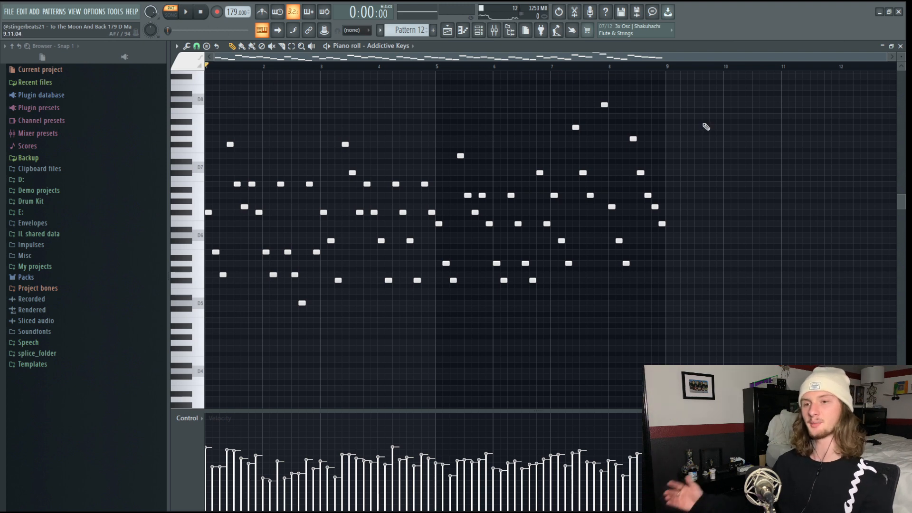
pyautogui.press('space')
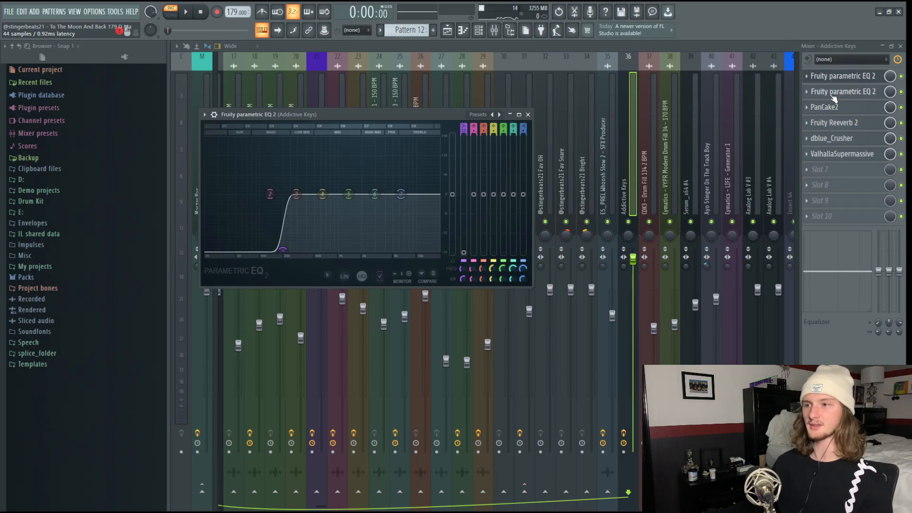
# View the Addictive Keys track's second Fruity parametric EQ 2, PanCake2, Fruity Reeverb 2, dblue_Crusher and ValhallaSupermassive, and play the arrangement from bar 73.
pyautogui.click(833, 92)
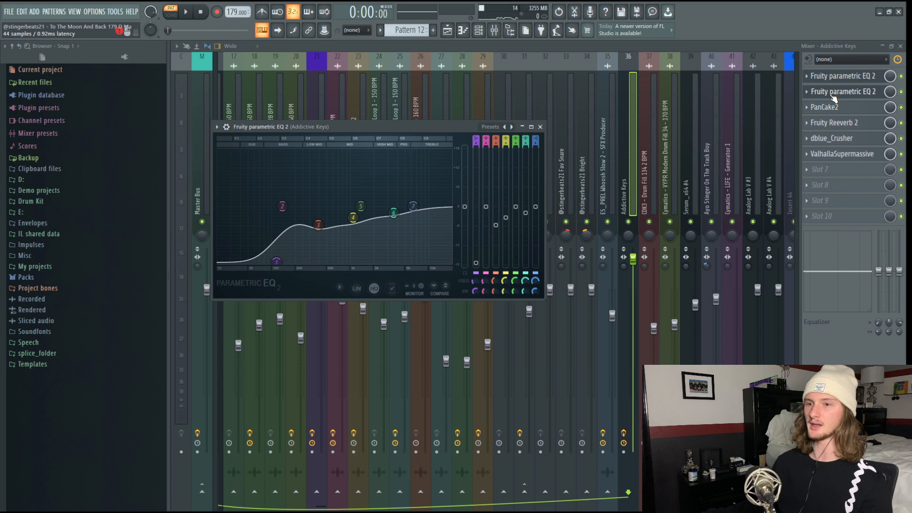
pyautogui.click(839, 107)
pyautogui.click(846, 122)
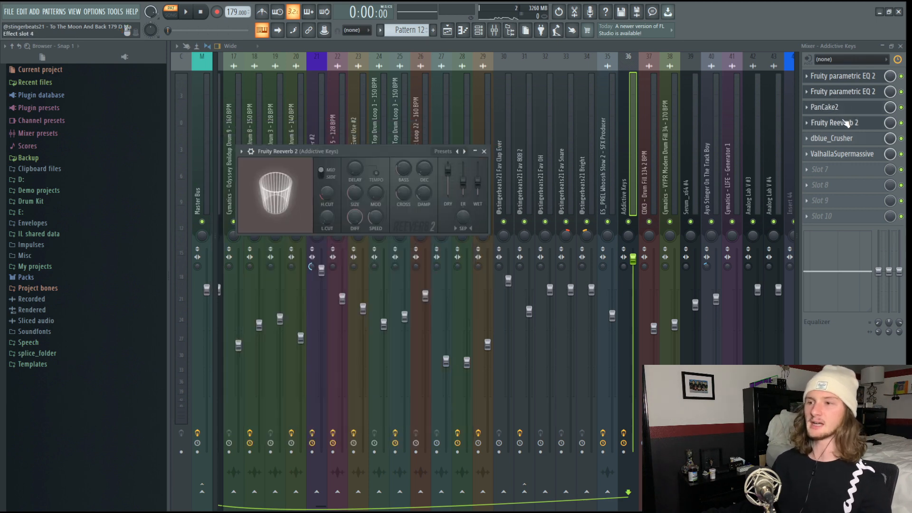
pyautogui.click(844, 139)
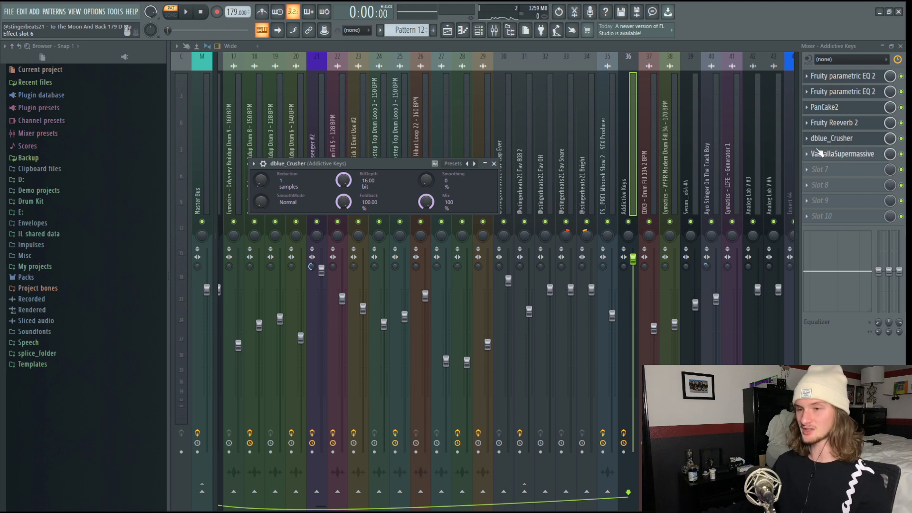
pyautogui.click(819, 154)
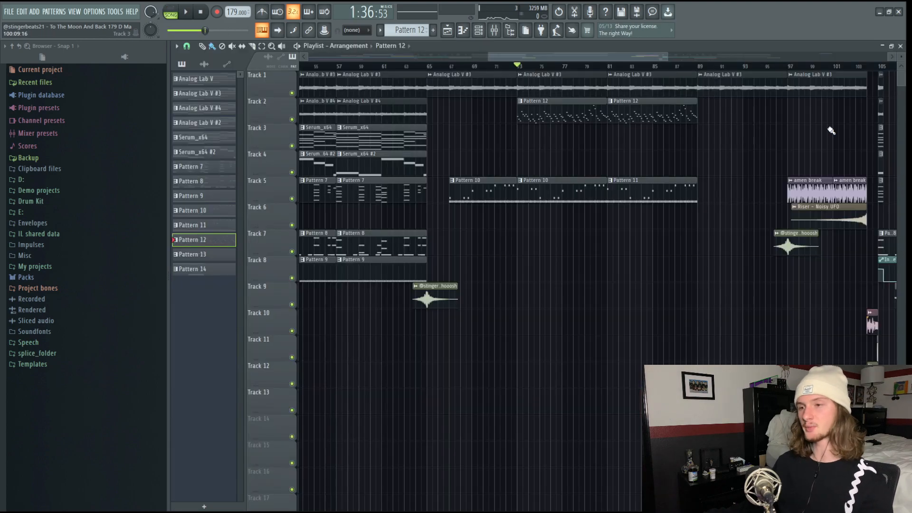
pyautogui.press('space')
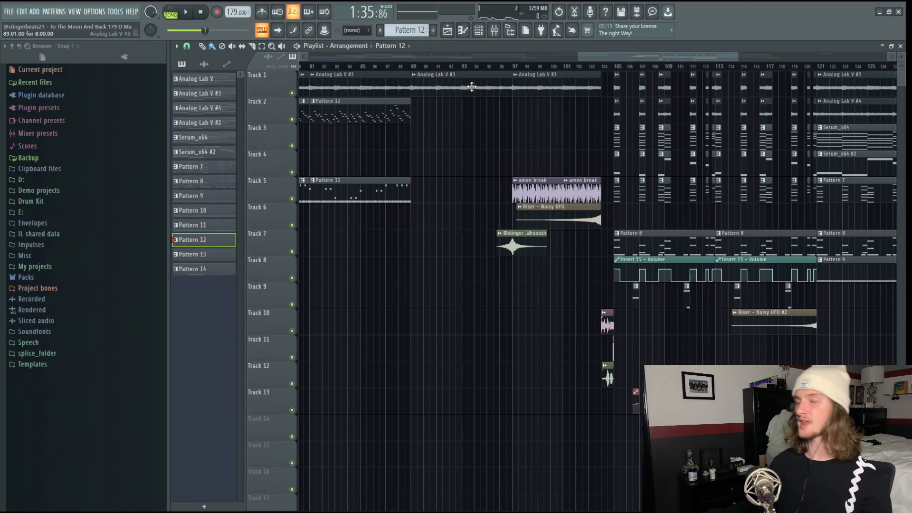
# Review the amen break, riser, whoosh and drum fill clips leading up to bar 105 and play the buildup from bar 97.
pyautogui.moveTo(473, 89); pyautogui.dragTo(615, 377)
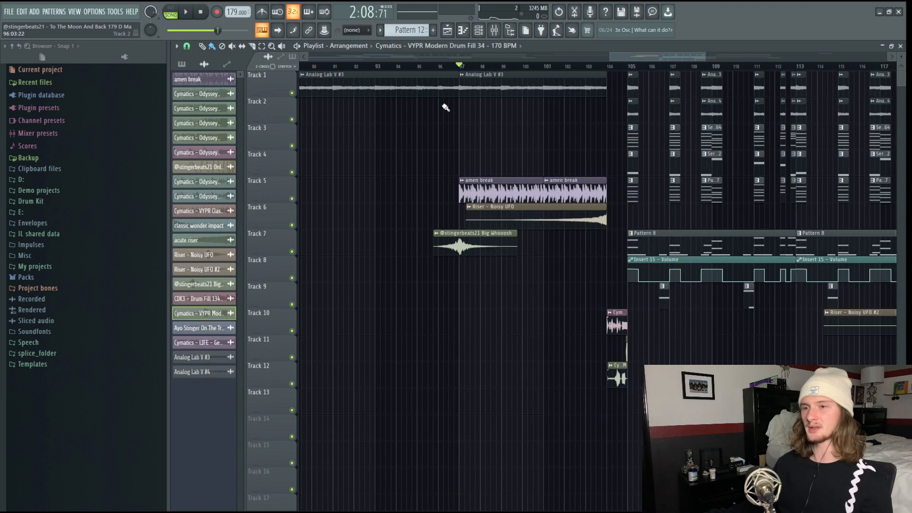
pyautogui.moveTo(445, 104); pyautogui.dragTo(572, 163)
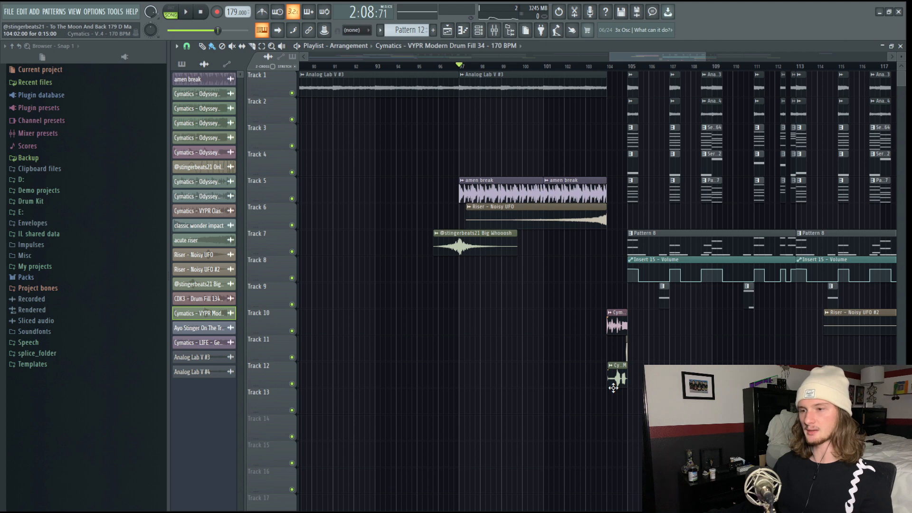
pyautogui.doubleClick(612, 381)
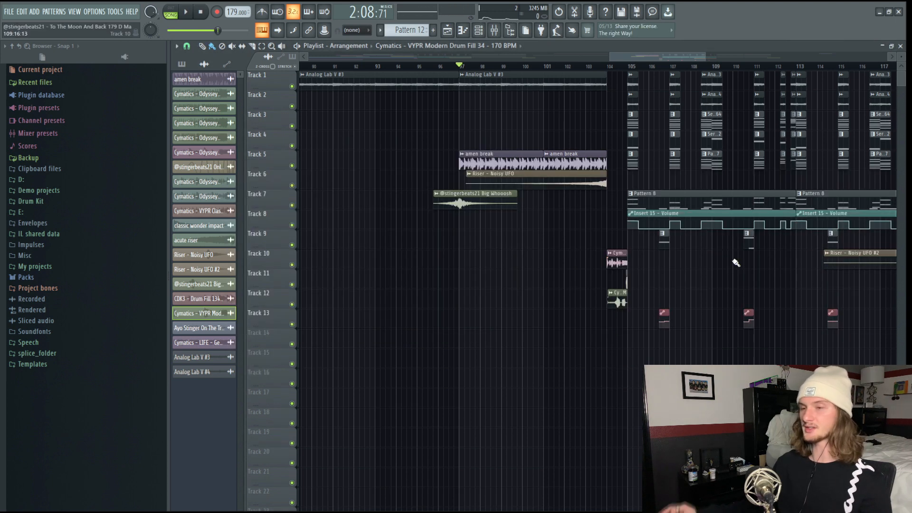
pyautogui.press('space')
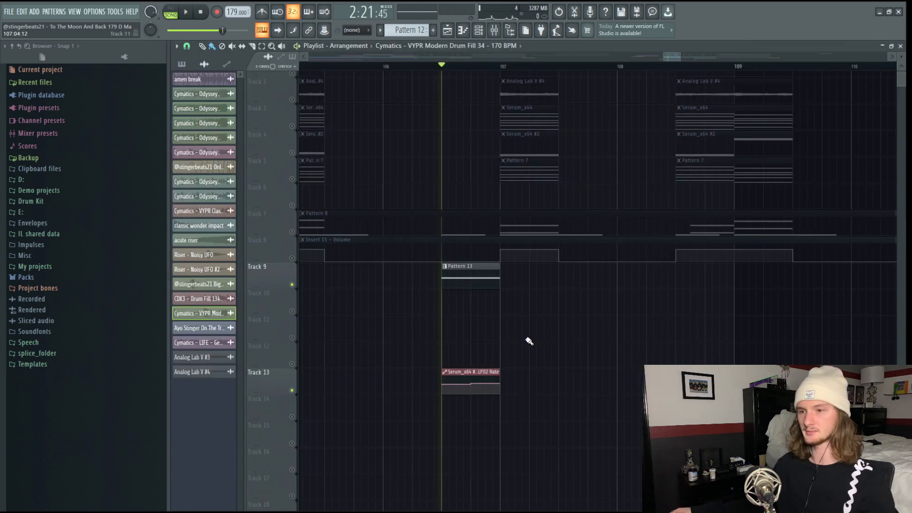
# Play the Pattern 13 and Pattern 14 Serum fills between bars 106 and 115, soloing Track 9 and its Track 13 automation in the playlist.
pyautogui.press('space')
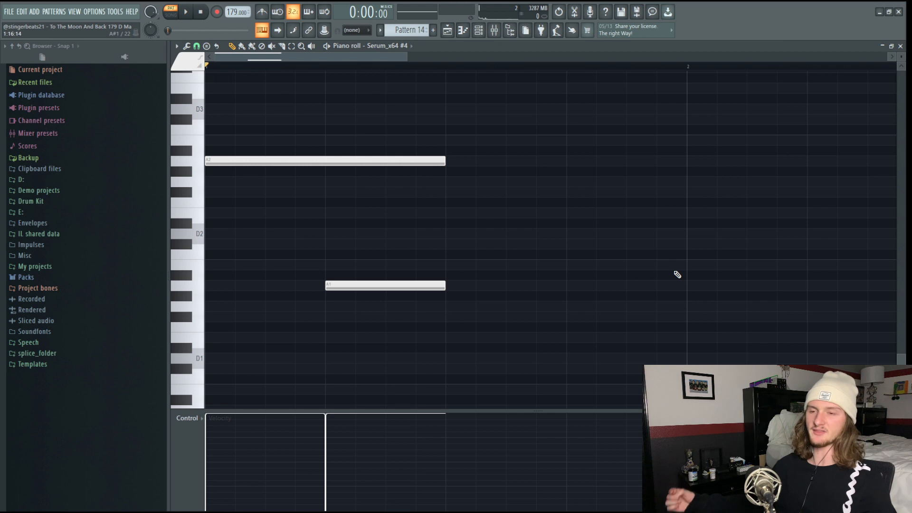
pyautogui.press('space')
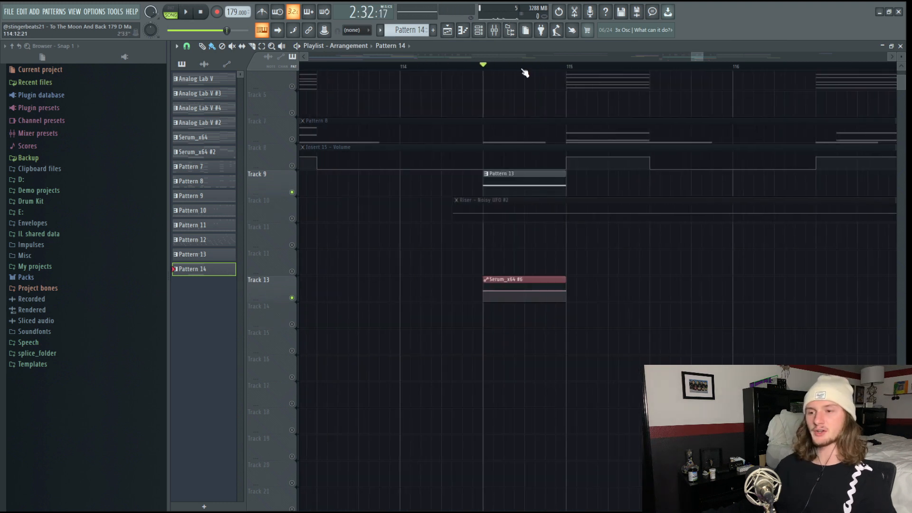
pyautogui.press('space')
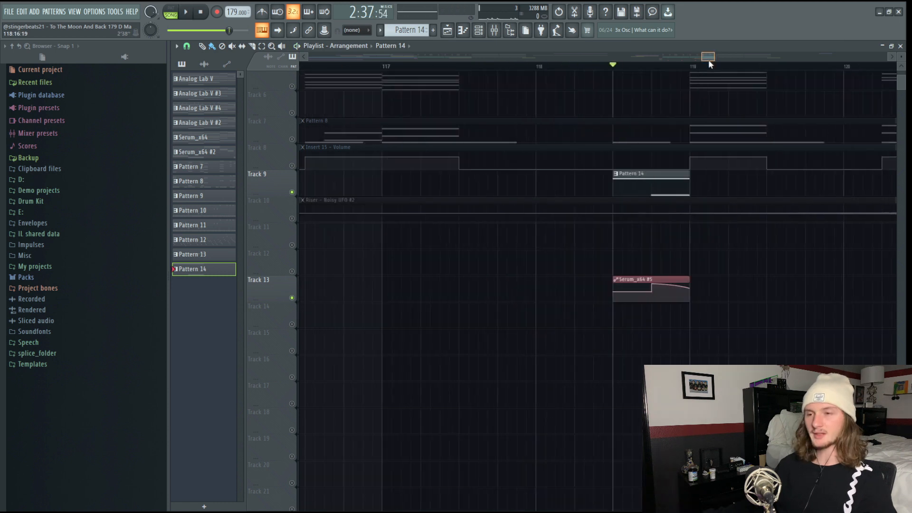
# Play the second drop from bar 104 with all tracks audible.
pyautogui.moveTo(709, 58); pyautogui.dragTo(711, 63)
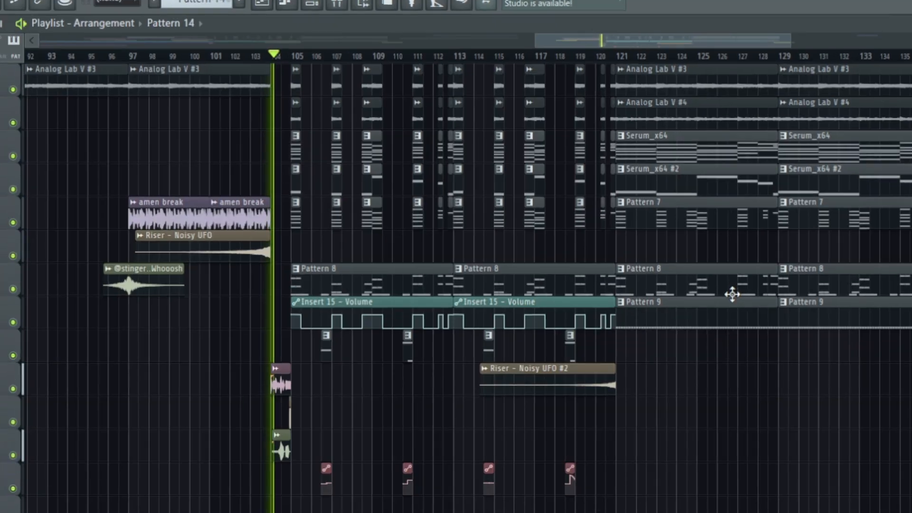
pyautogui.press('space')
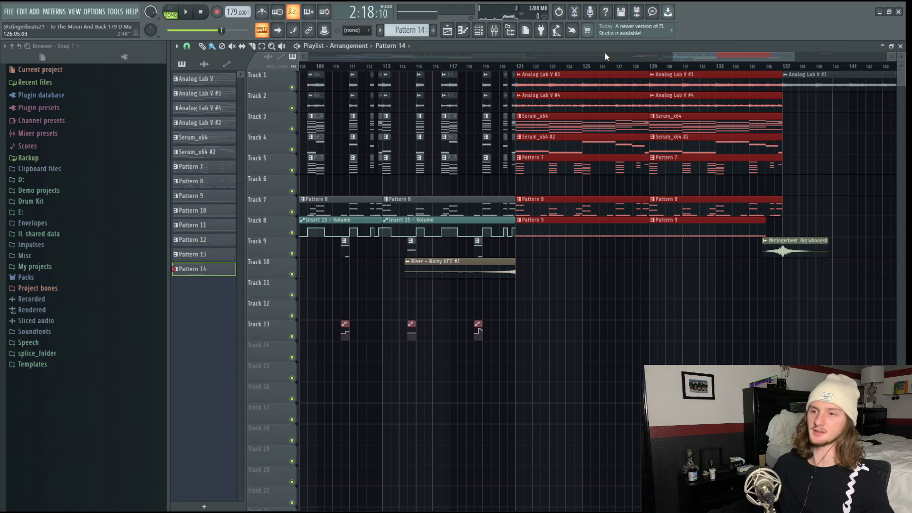
# Look over the outro after bar 137 and clear the selection of the clips from bar 121.
pyautogui.scroll(-5, 612, 68)
pyautogui.moveTo(716, 88); pyautogui.dragTo(804, 114)
pyautogui.keyDown('ctrl'); pyautogui.click(787, 210); pyautogui.keyUp('ctrl')
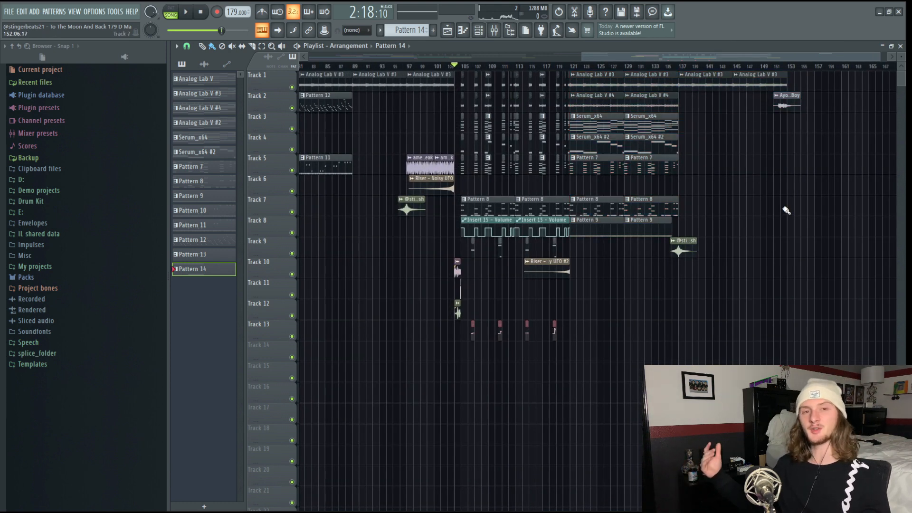